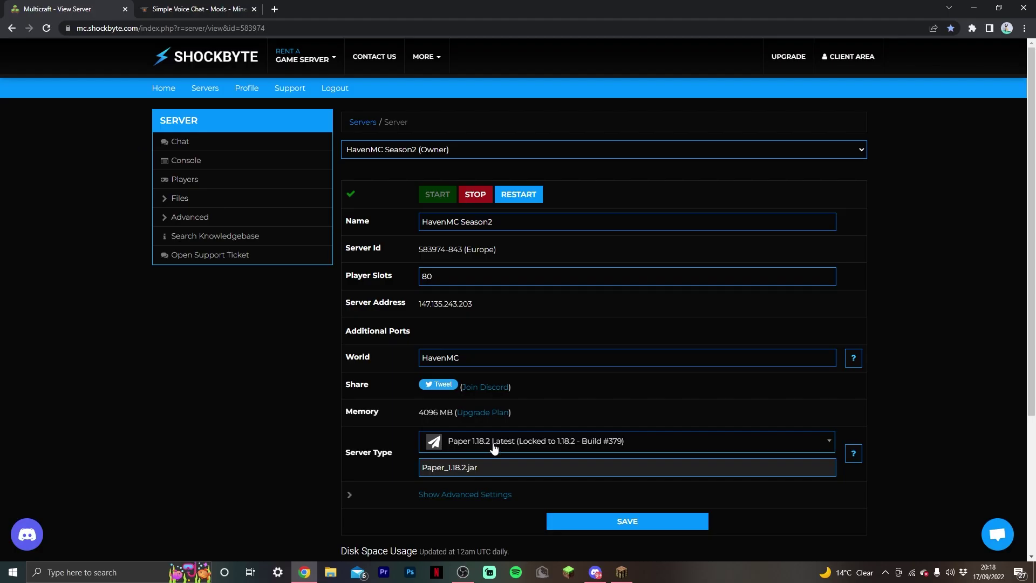
Set the server type to Paper 1.18.2 Latest (Locked to 1.18.2 - Build #379) and save the server settings.
click(215, 9)
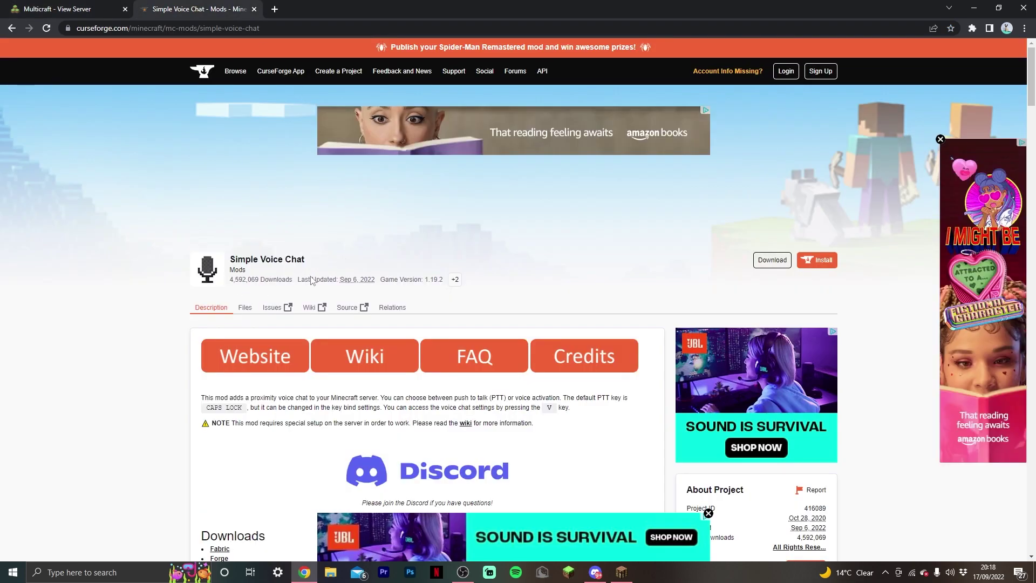
click(64, 9)
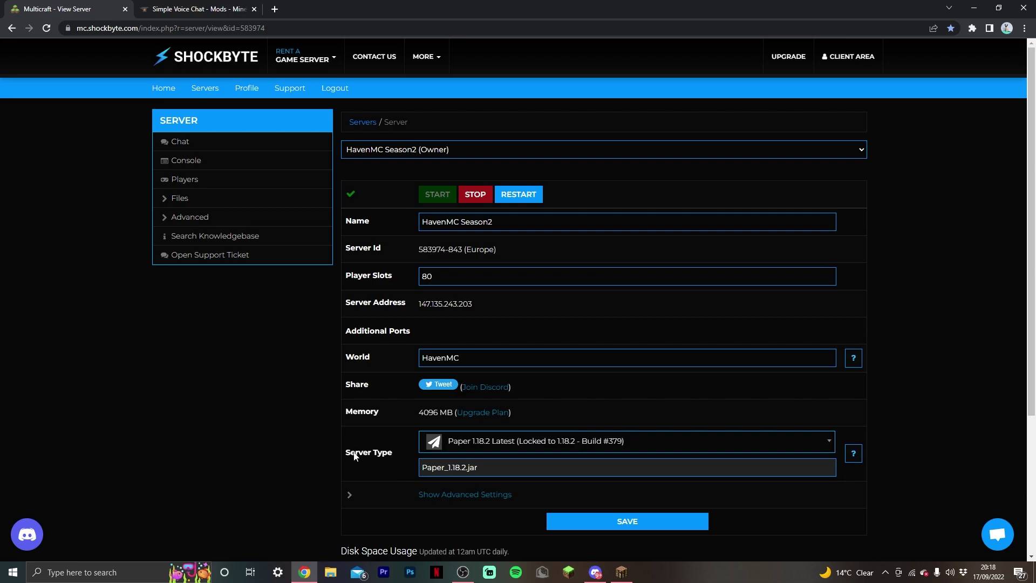
click(471, 448)
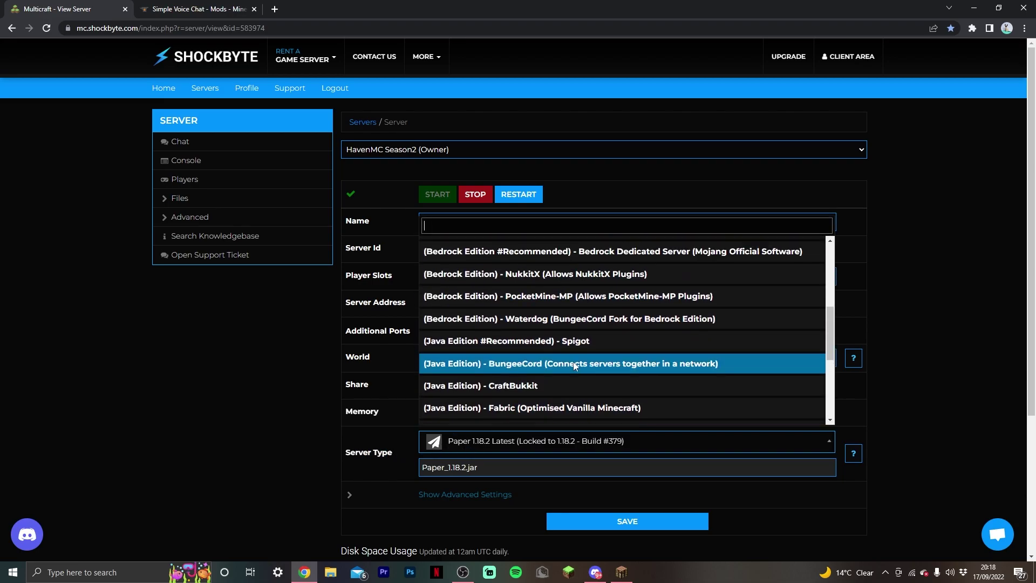
scroll(574, 369, up, 2)
click(500, 280)
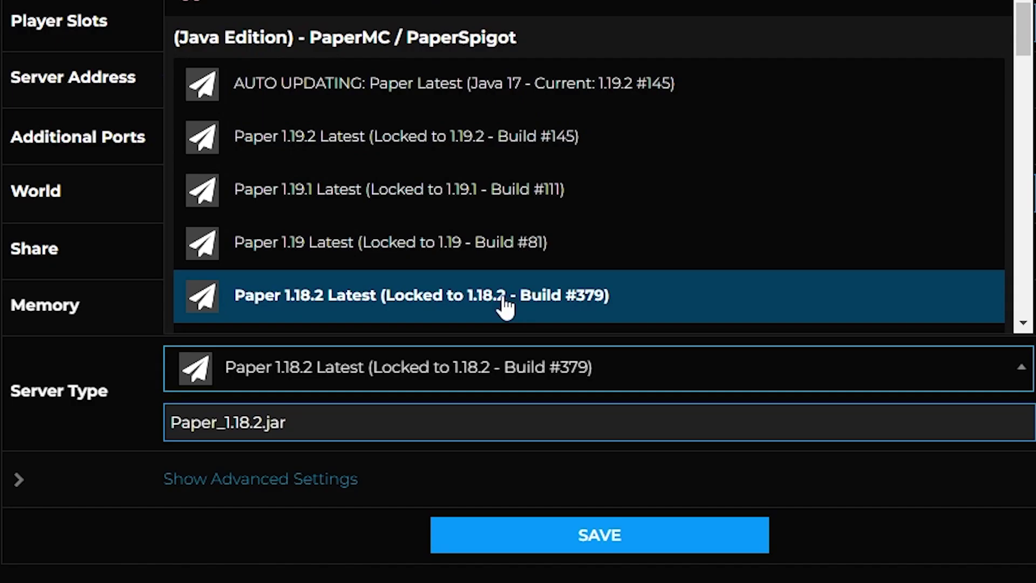
click(581, 411)
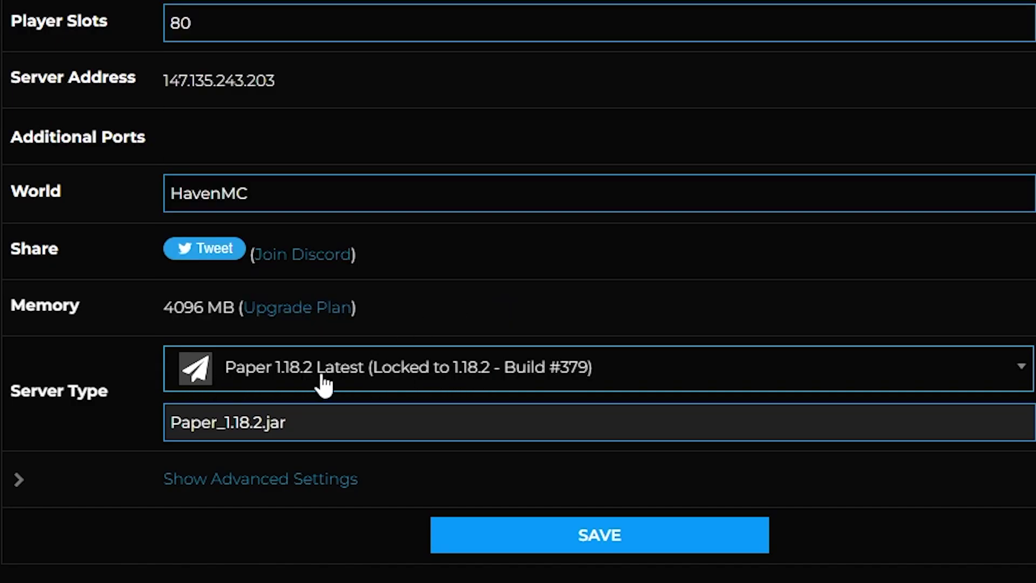
click(636, 546)
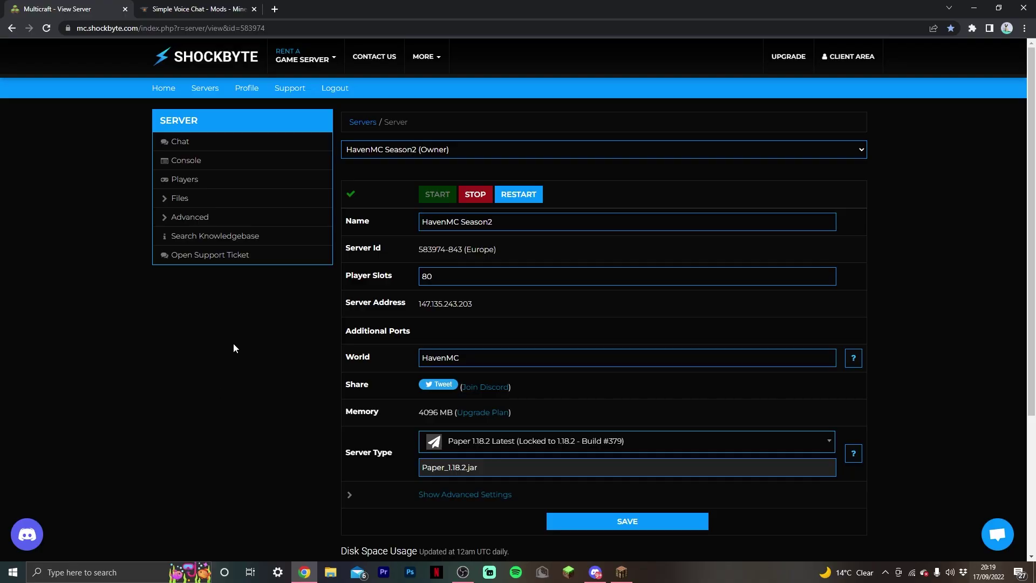
Switch to CurseForge and open the full file list of the Simple Voice Chat Bukkit plugin.
click(184, 9)
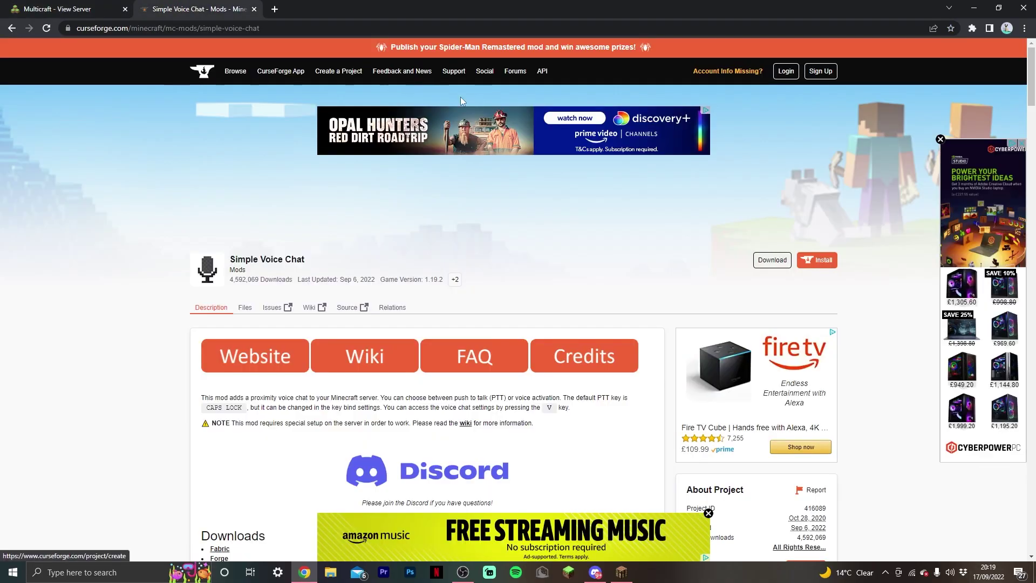
mouse_move(302, 259)
mouse_down()
mouse_move(229, 259)
mouse_move(302, 259)
mouse_up()
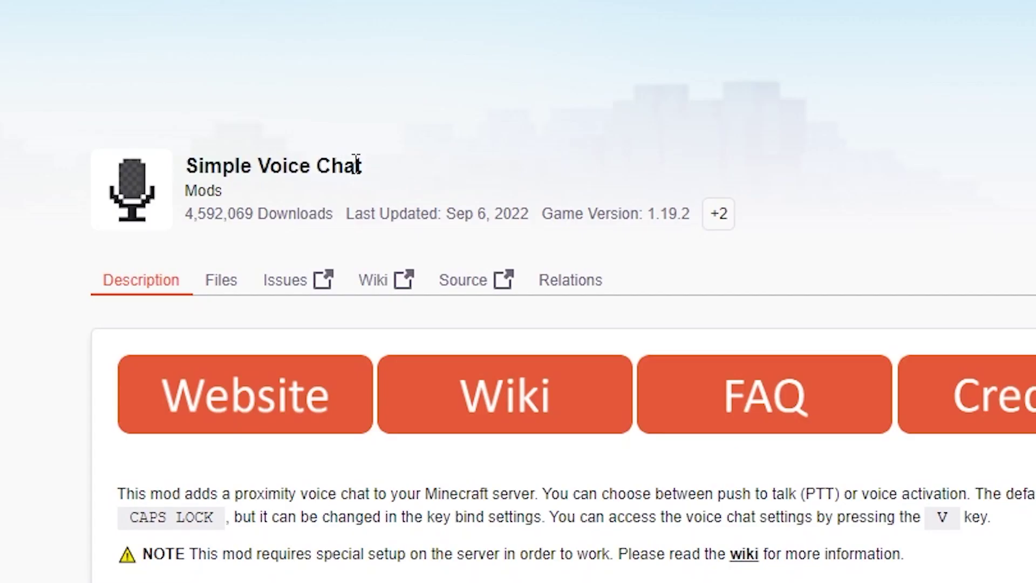
drag(359, 164, 186, 166)
click(232, 165)
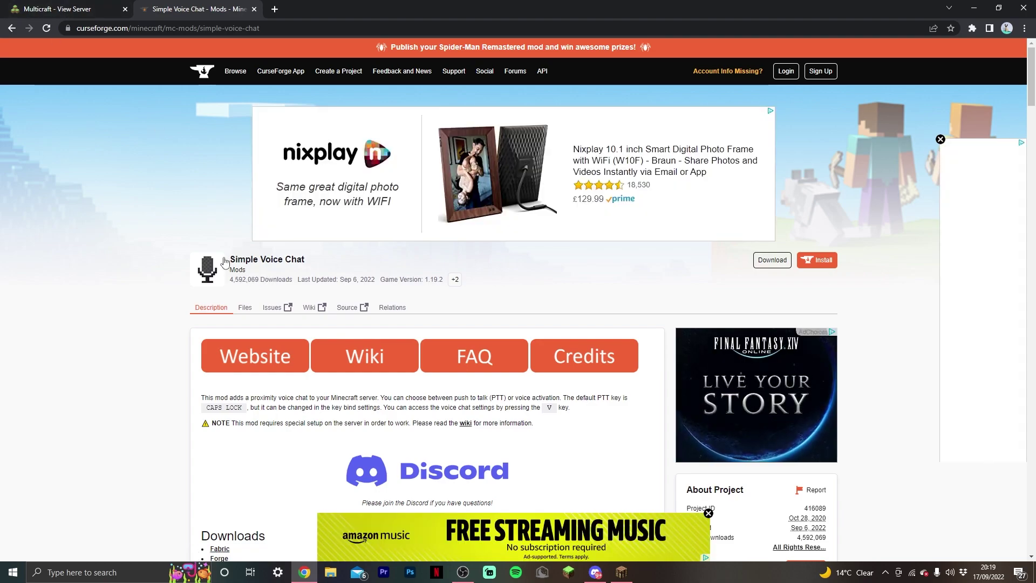
click(82, 11)
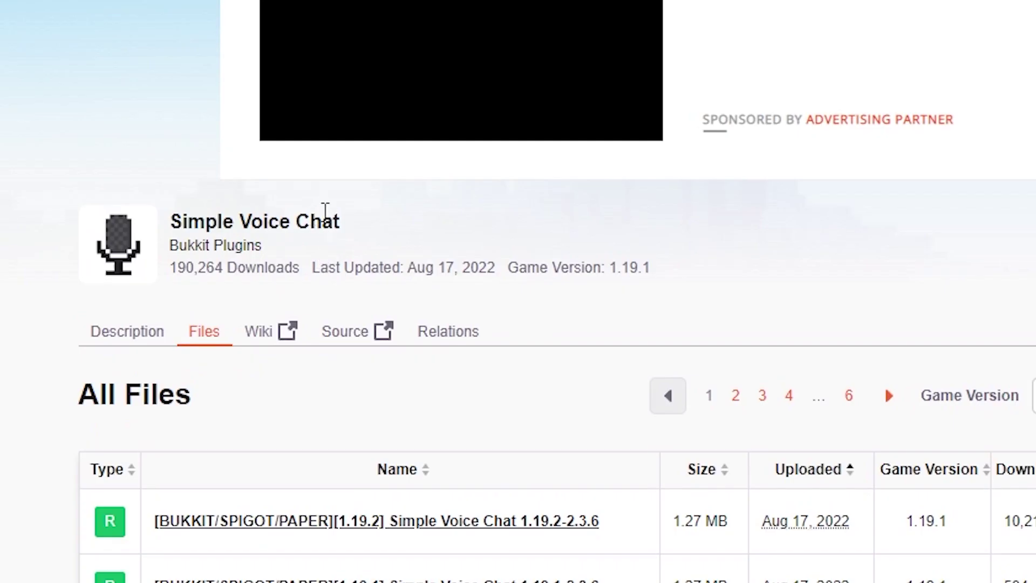
drag(333, 222, 180, 227)
click(181, 227)
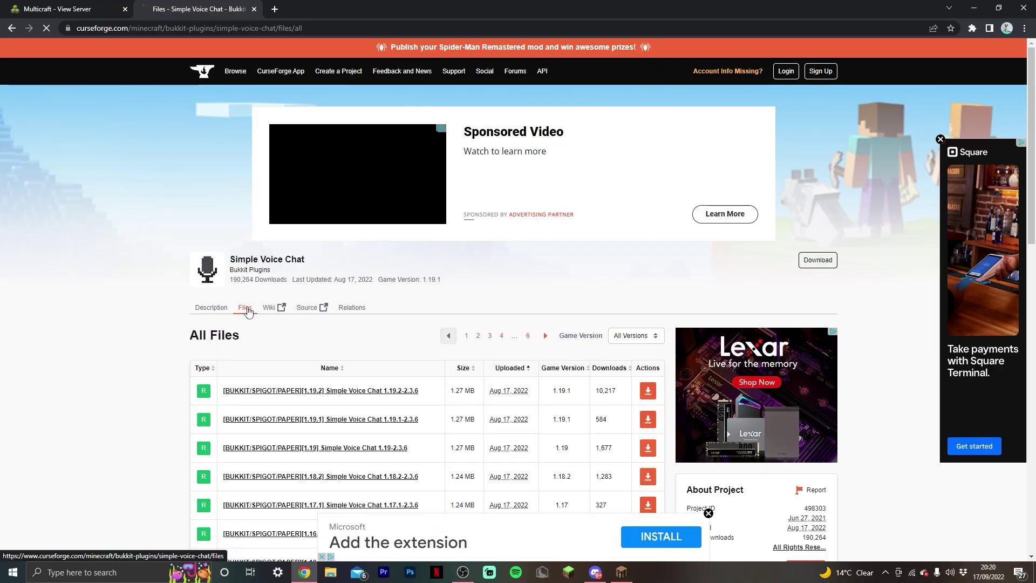
click(204, 331)
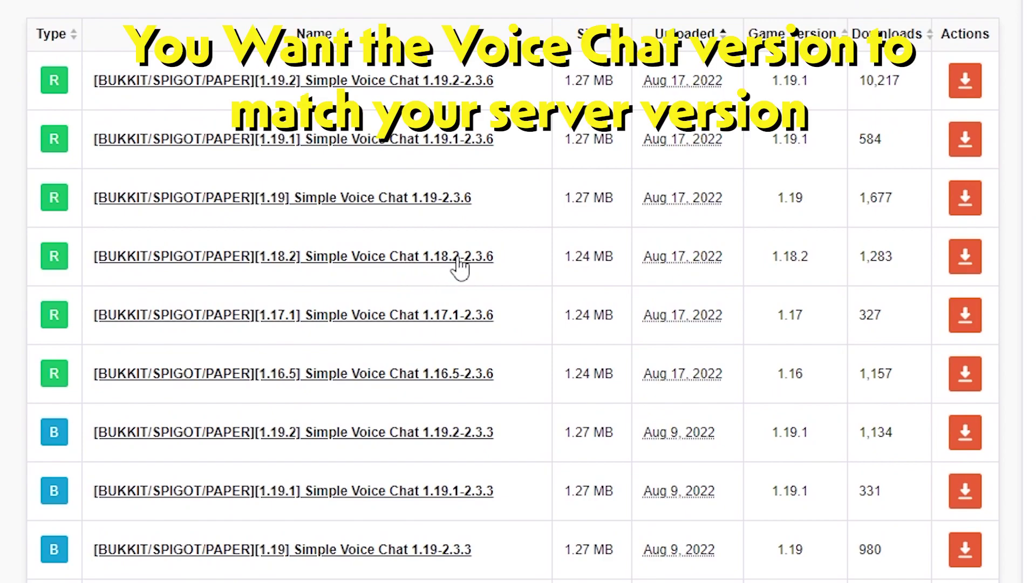
Download the Bukkit/Spigot/Paper file Simple Voice Chat 1.18.2-2.3.6 for game version 1.18.2.
drag(181, 260, 259, 270)
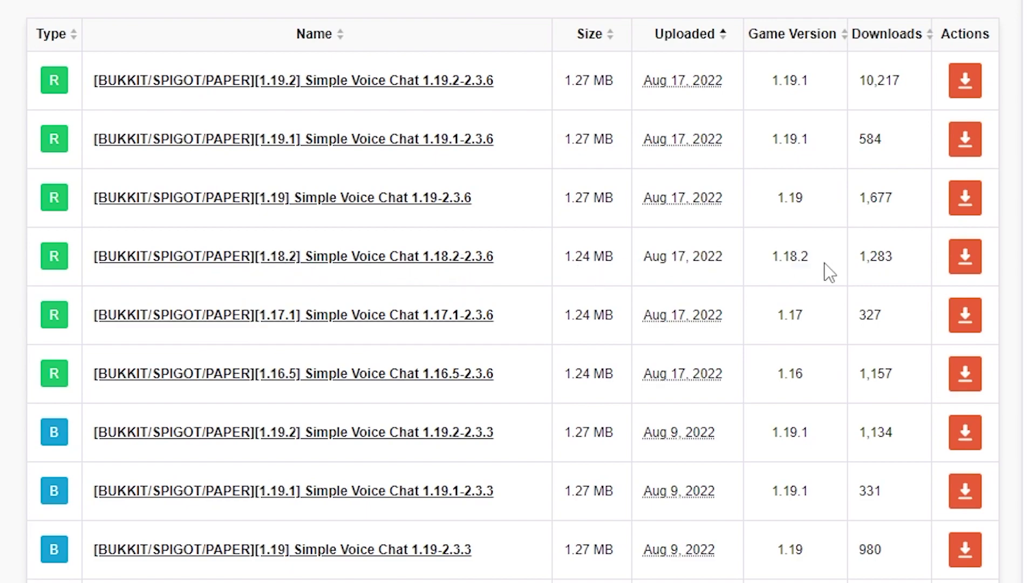
drag(811, 258, 762, 265)
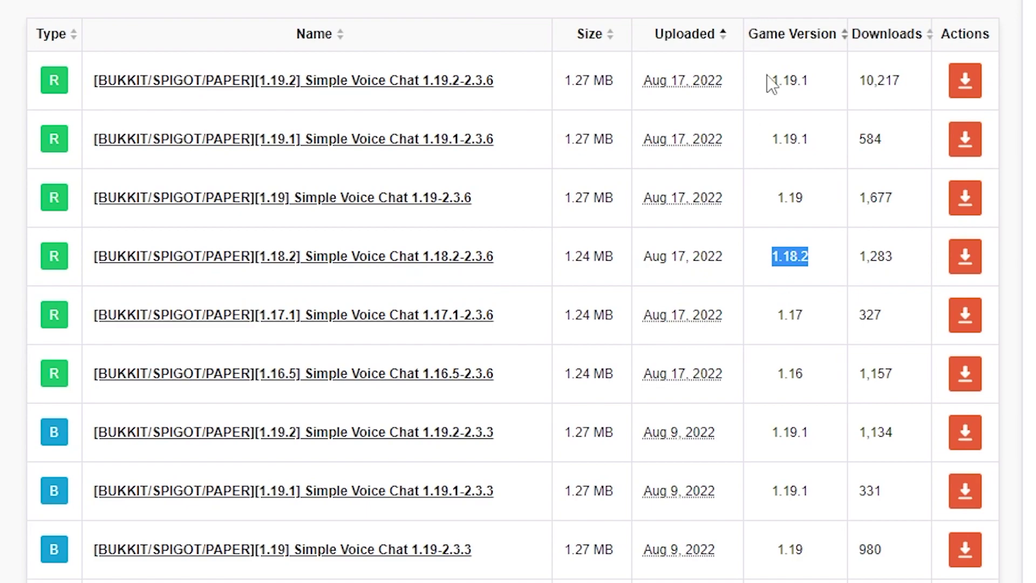
click(798, 263)
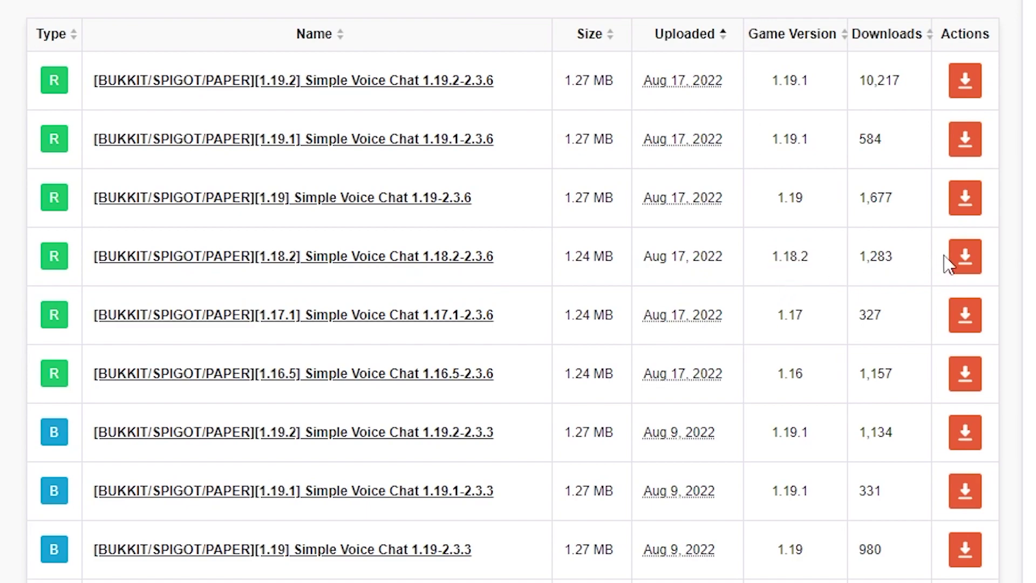
click(972, 262)
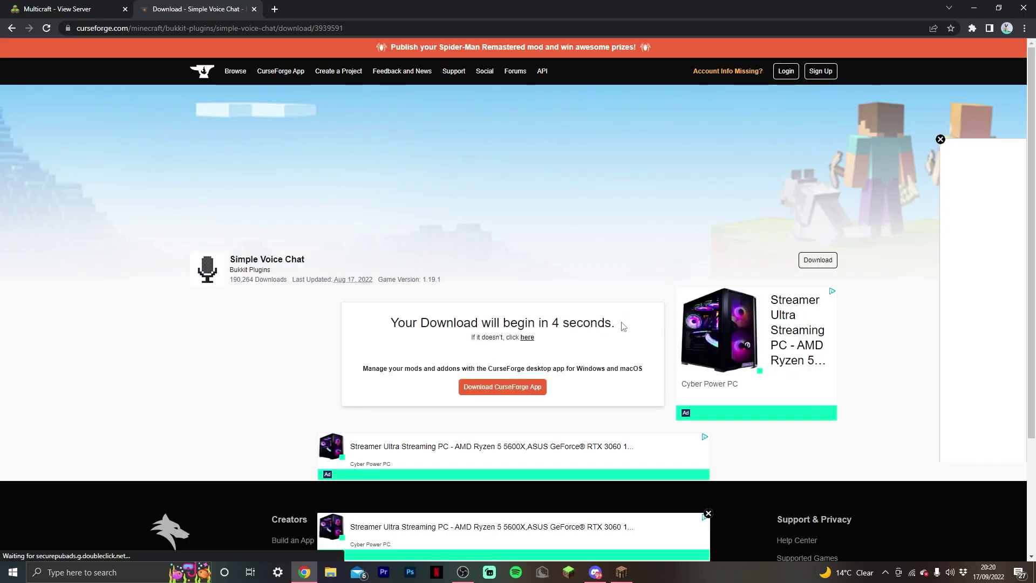
drag(617, 327, 514, 324)
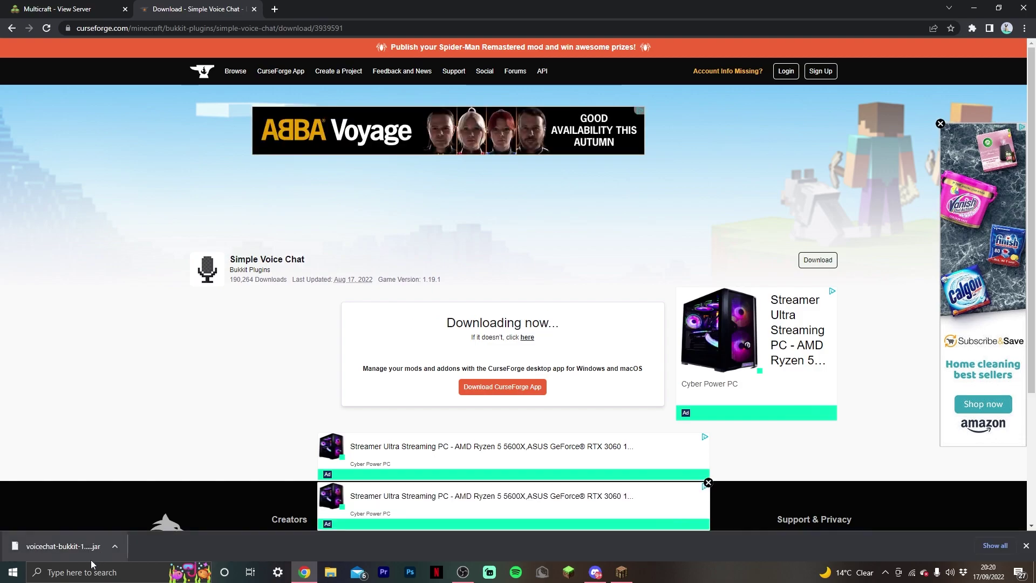
Switch back to the Multicraft panel, stop the HavenMC Season2 server and check the shutdown in its console.
click(38, 8)
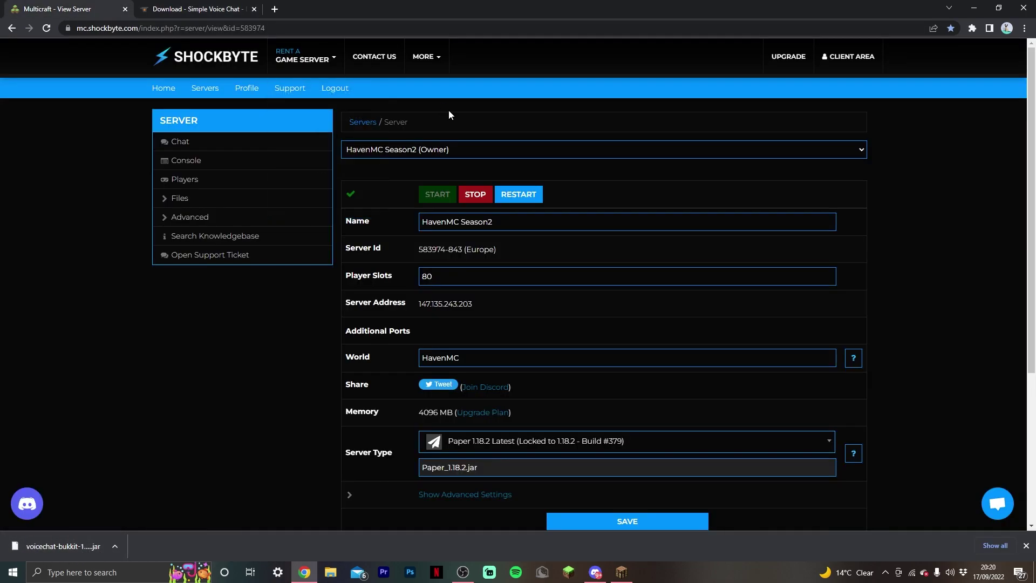
click(476, 196)
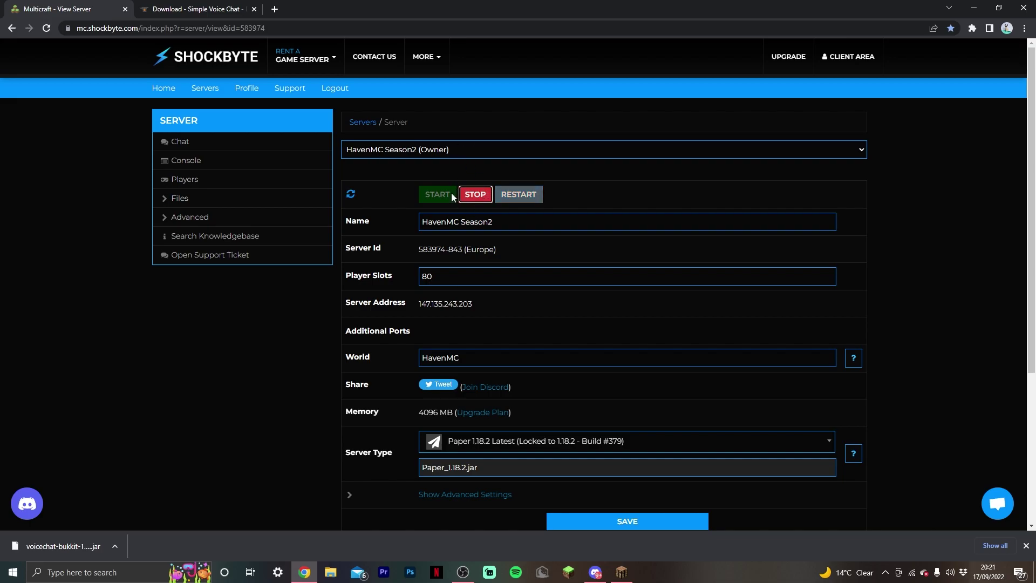
click(238, 161)
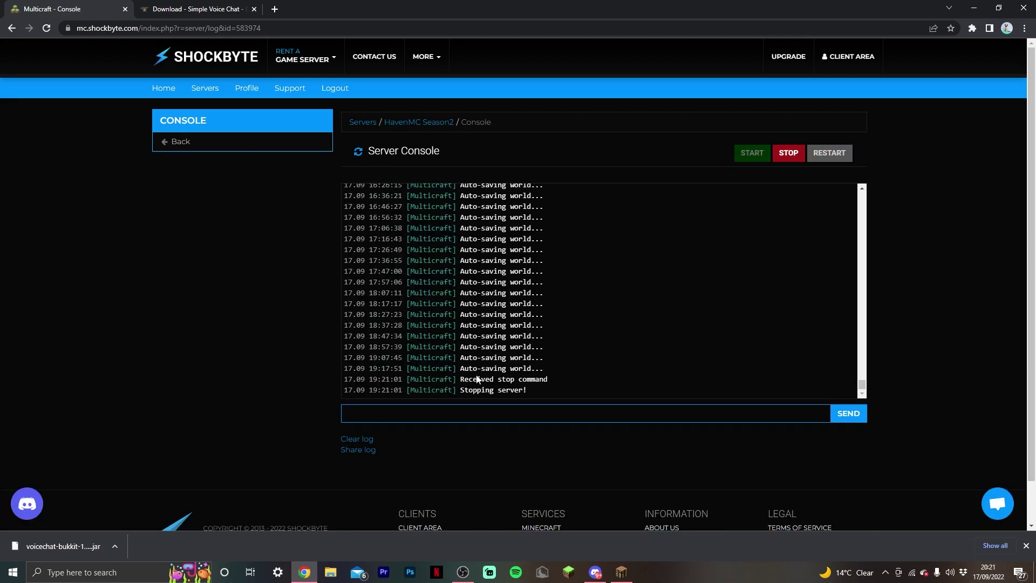
drag(519, 390, 473, 390)
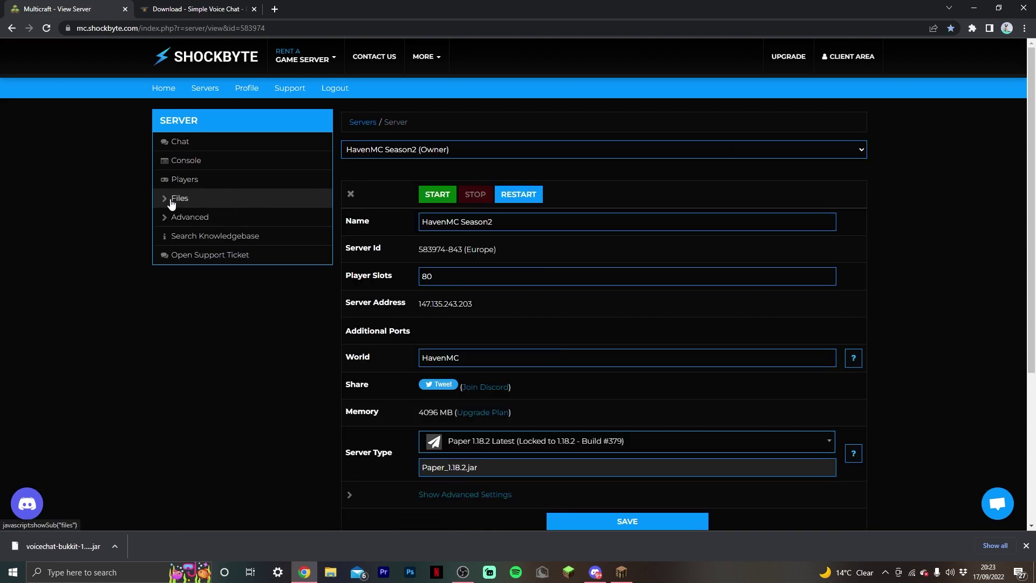
Log in to the server's FTP file access with the Multicraft password and open the plugins folder.
click(165, 199)
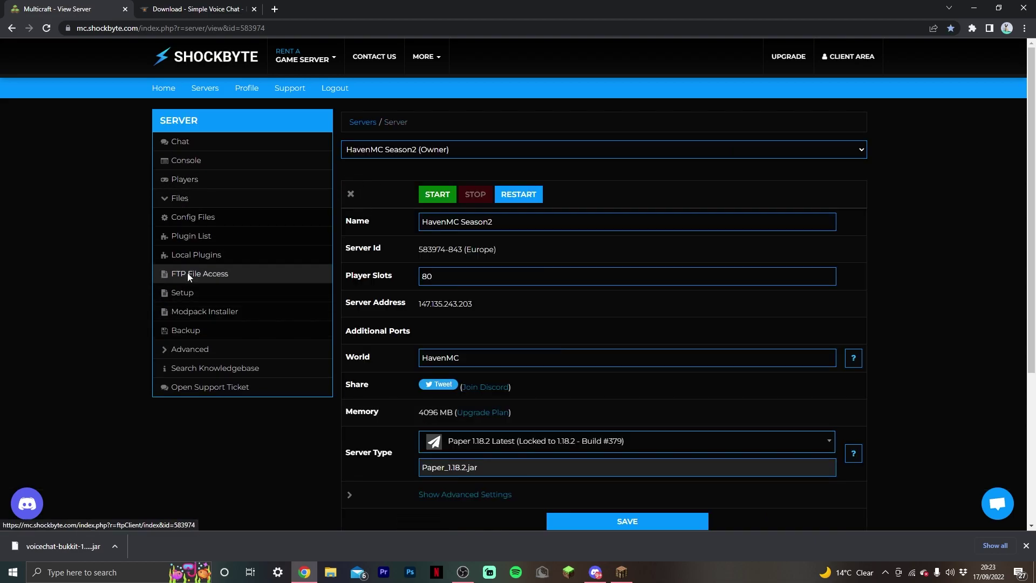
click(159, 272)
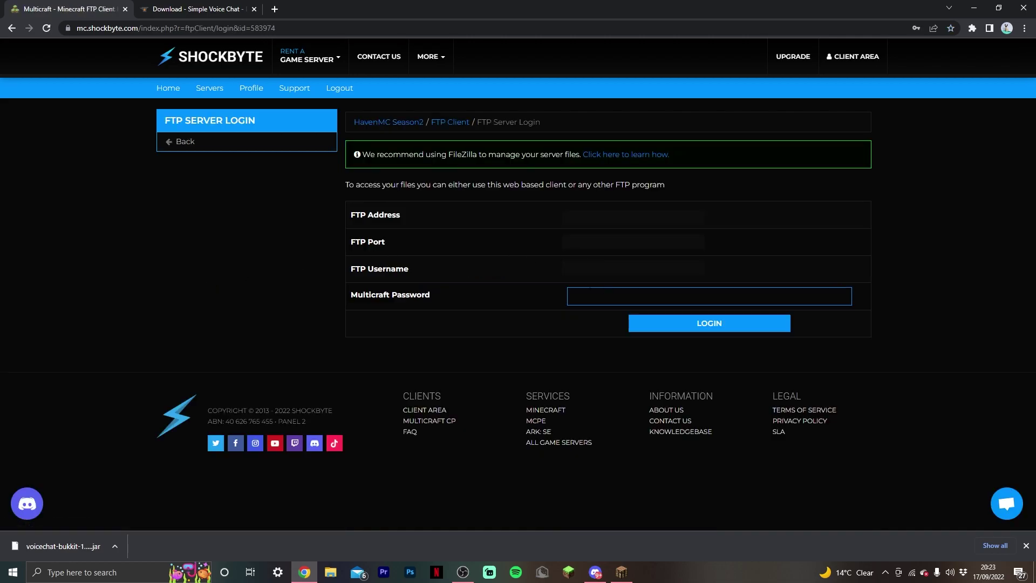
click(599, 300)
click(666, 329)
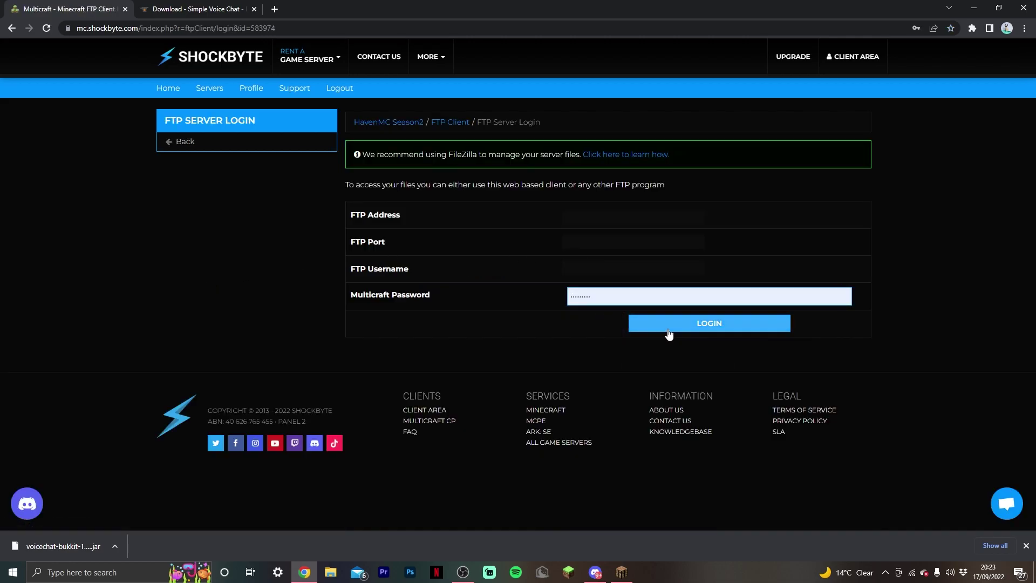
click(715, 328)
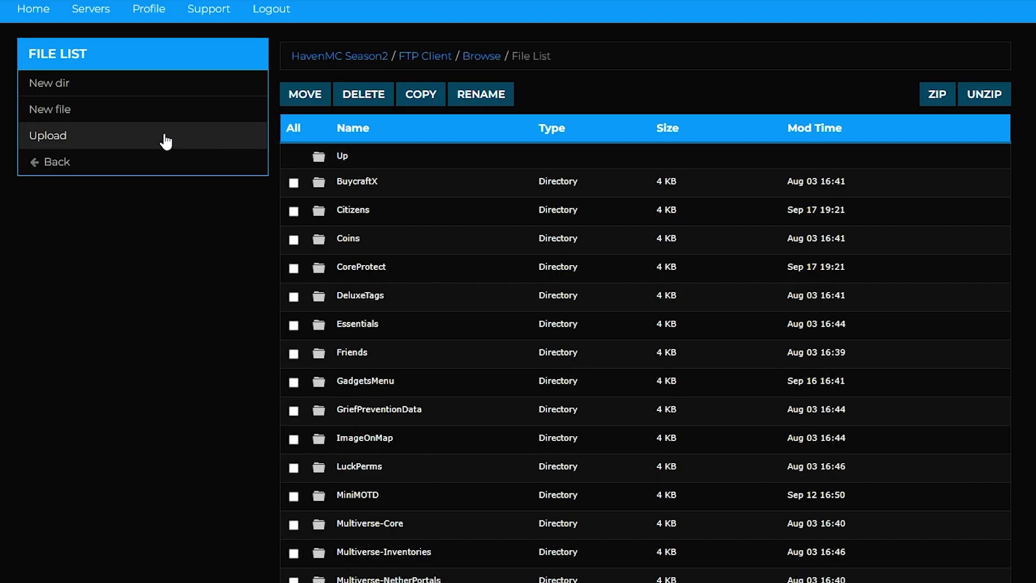
Upload voicechat-bukkit-1.18.2-2.3.6.jar from the Downloads folder to the server's /plugins directory.
scroll(456, 308, down, 2)
scroll(416, 328, up, 2)
click(92, 145)
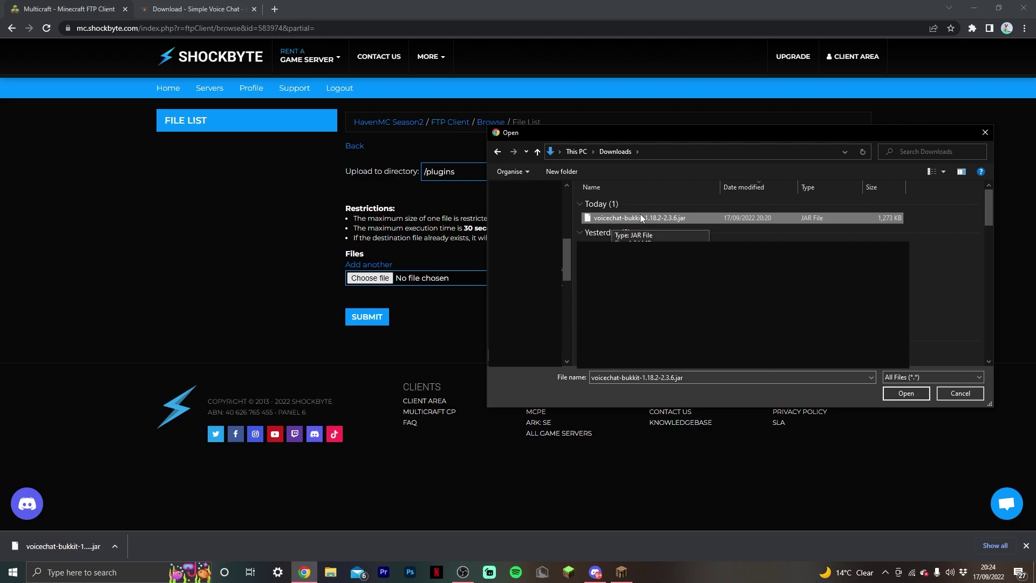
double_click(642, 218)
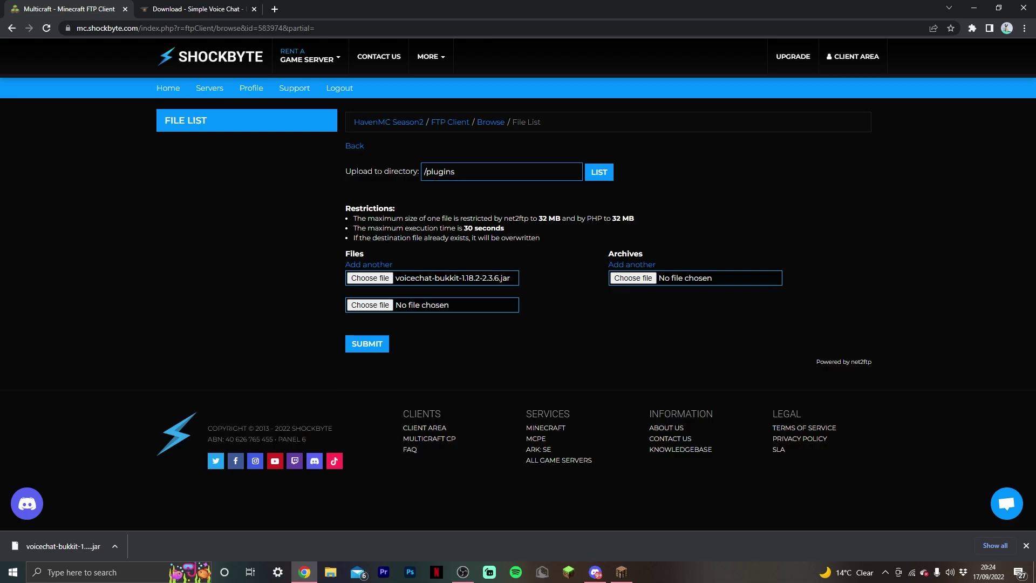
drag(377, 171, 423, 172)
click(365, 344)
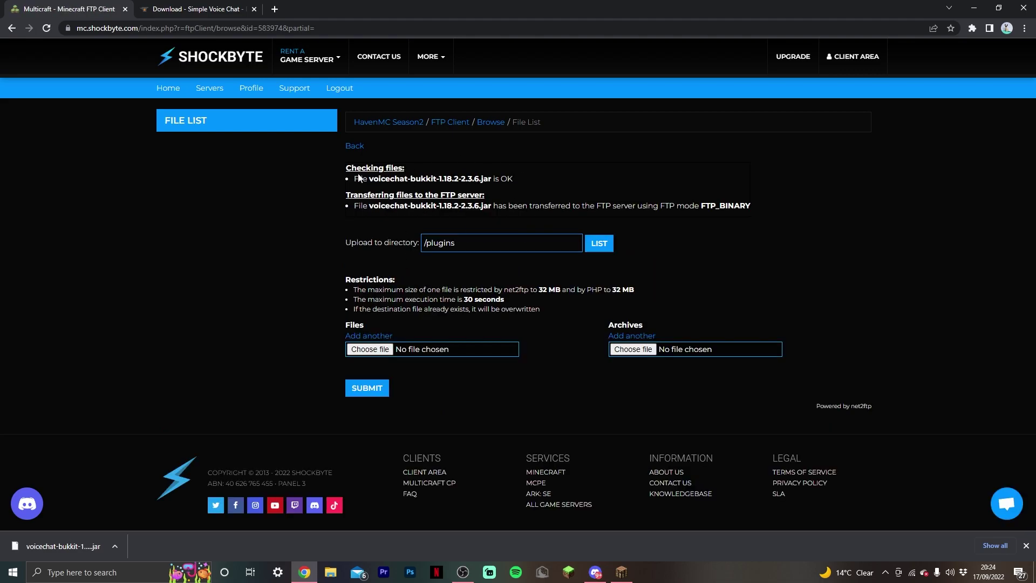
Return to the plugins file list and check for voicechat-bukkit-1.18.2-2.3.6.jar.
click(355, 147)
scroll(491, 282, down, 15)
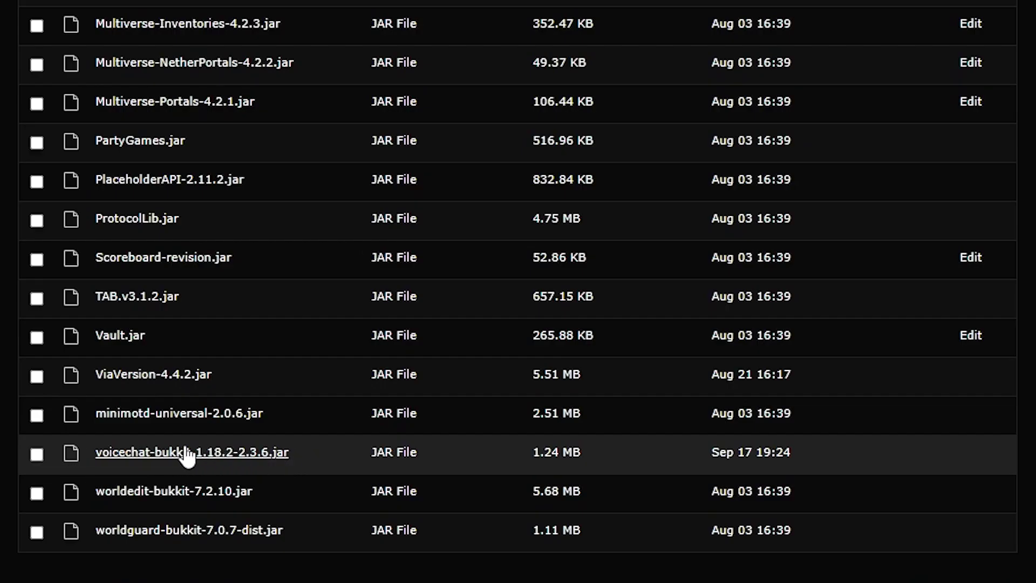
click(150, 451)
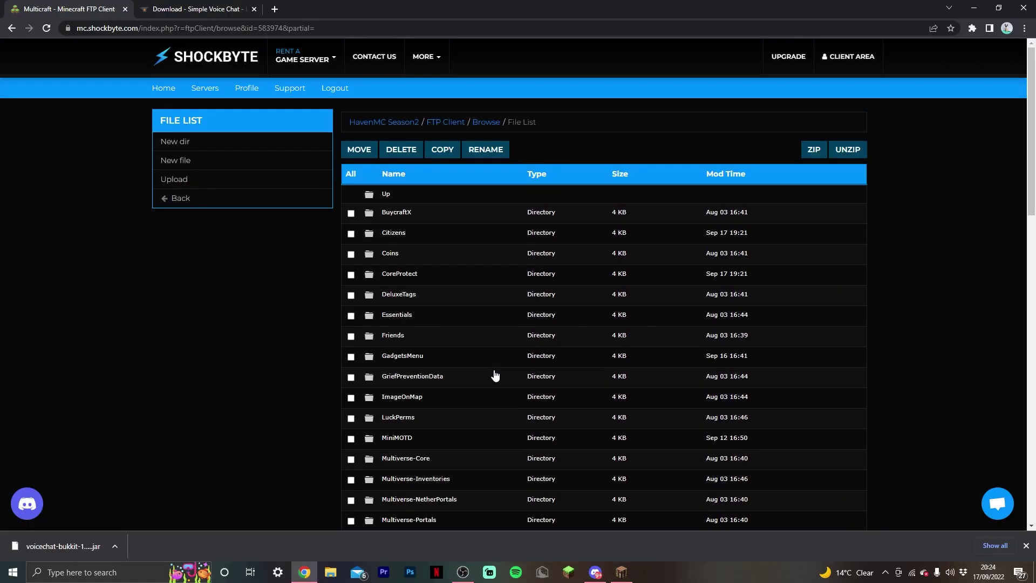
Return to the HavenMC Season2 overview, restart the server and open its console.
click(398, 123)
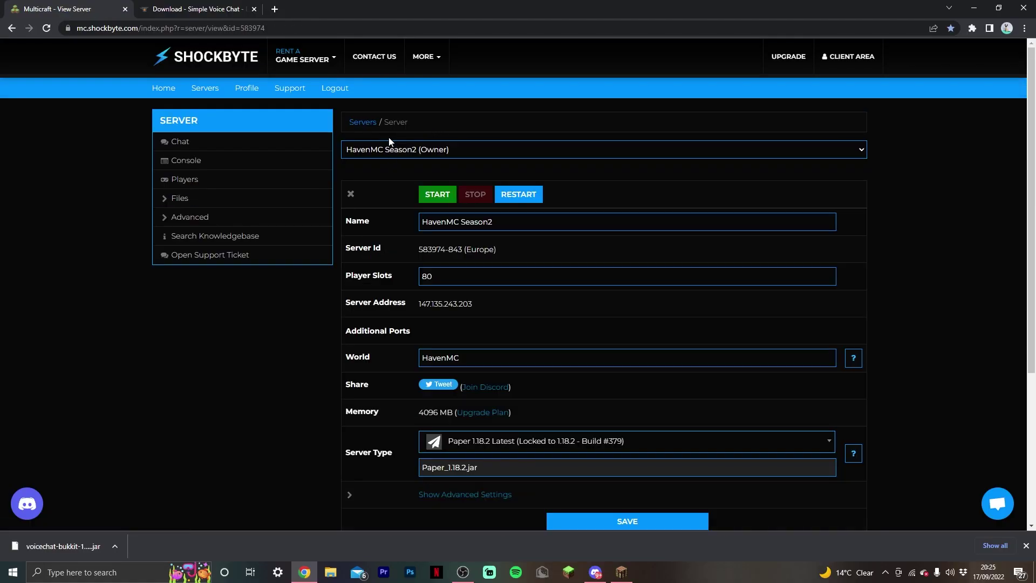
click(513, 200)
click(214, 169)
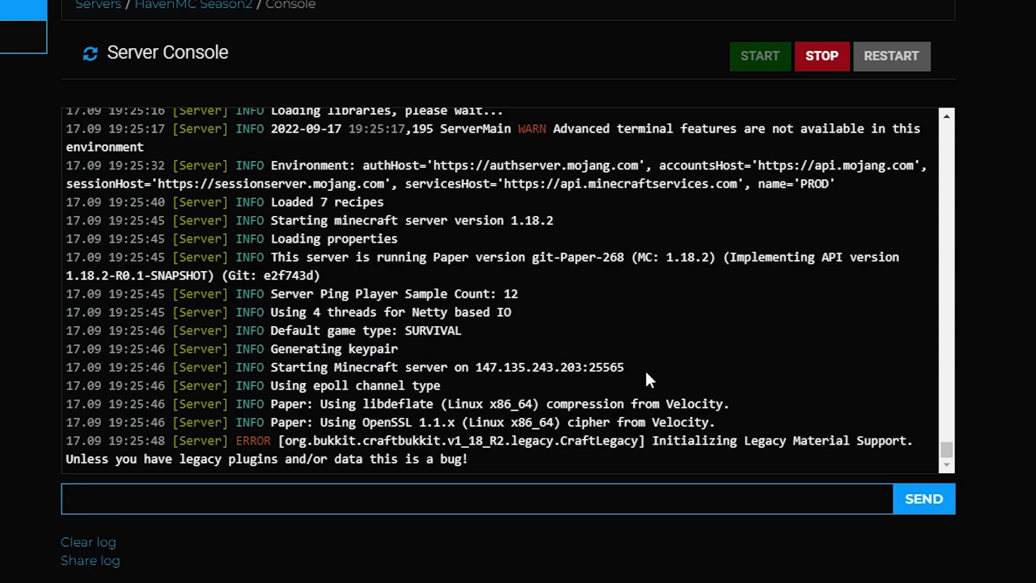
Check the startup status and highlight the port number after the colon in the console's "Starting Minecraft server on" line.
drag(625, 367, 588, 367)
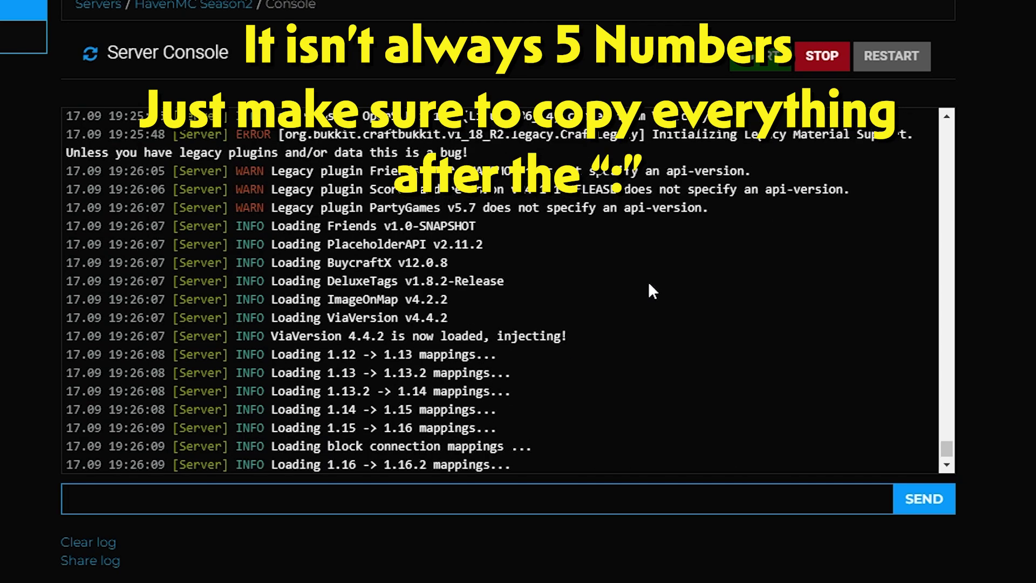
scroll(649, 284, up, 5)
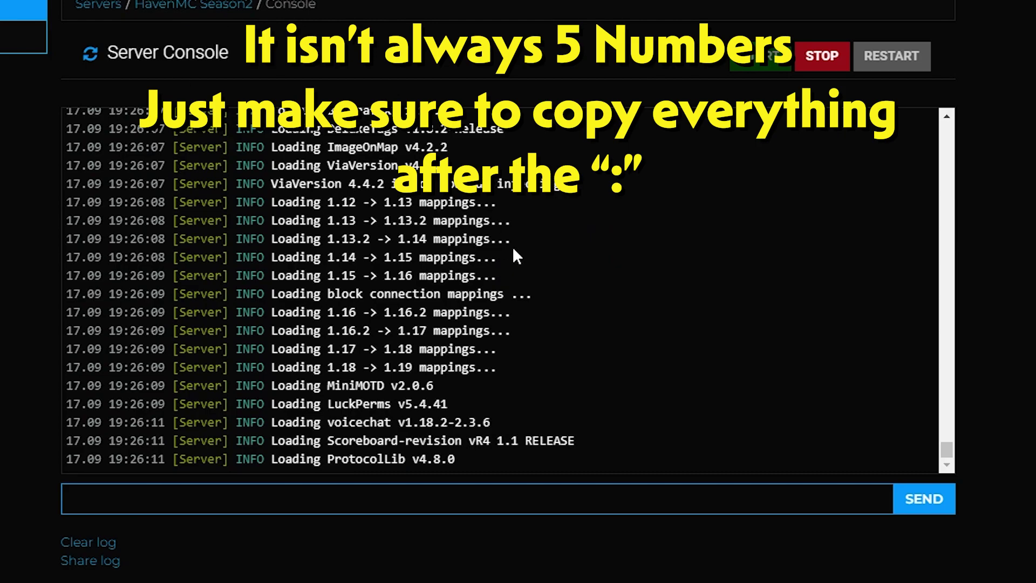
drag(215, 65, 85, 54)
scroll(620, 313, up, 10)
drag(625, 239, 588, 238)
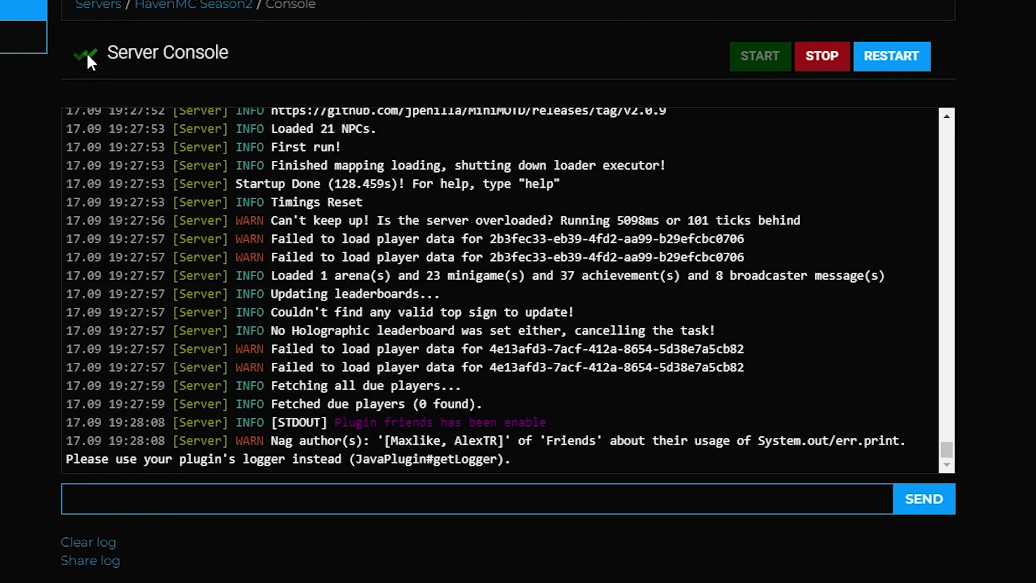
Look back through the console's startup log for the voice chat and plugin loading lines, and stop the server.
scroll(688, 234, up, 15)
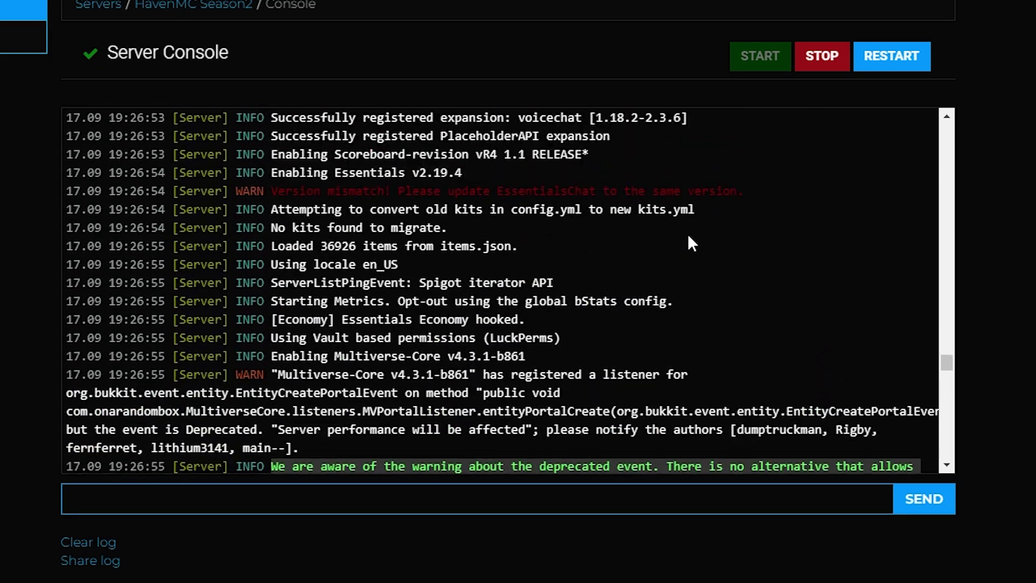
scroll(689, 237, up, 12)
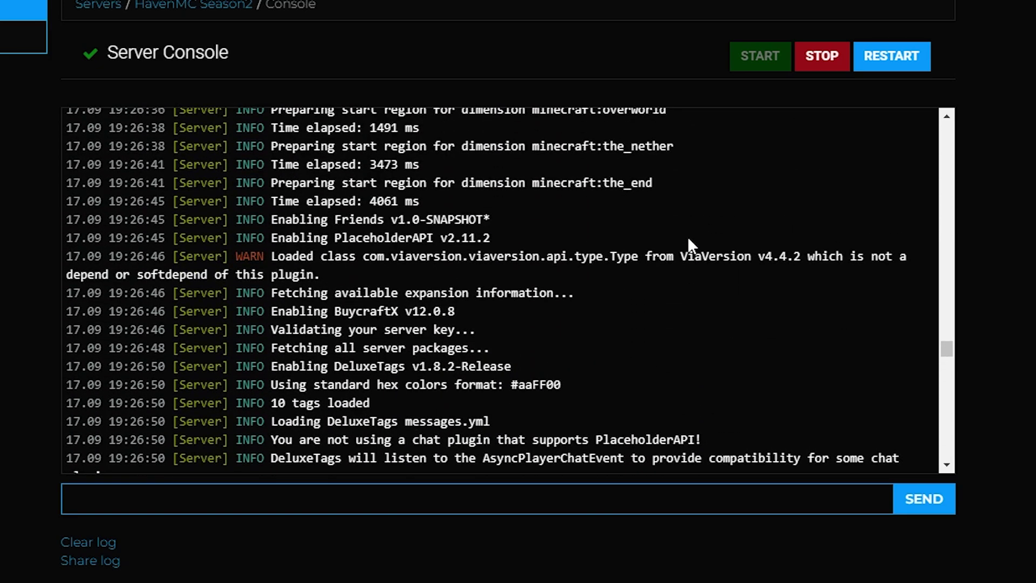
scroll(688, 239, up, 4)
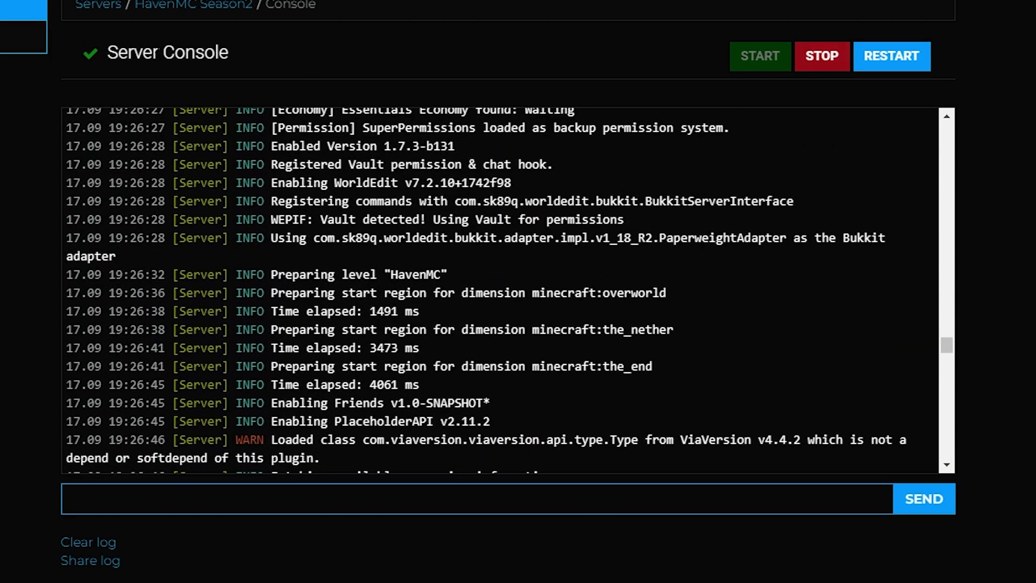
drag(119, 52, 73, 65)
click(805, 58)
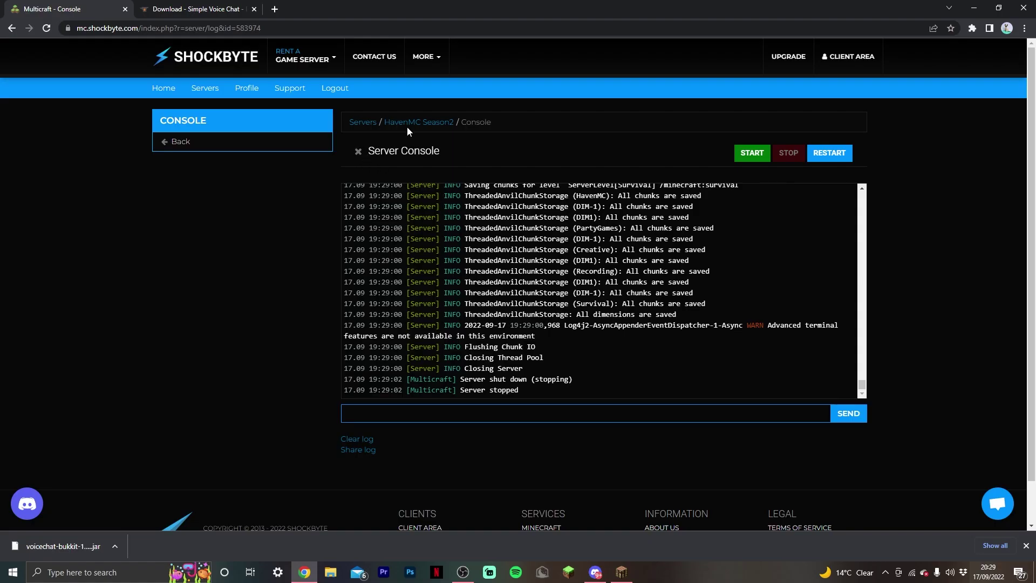
Return to the HavenMC Season2 overview and open plugins/voicechat/voicechat-server.properties for editing through FTP file access.
click(407, 125)
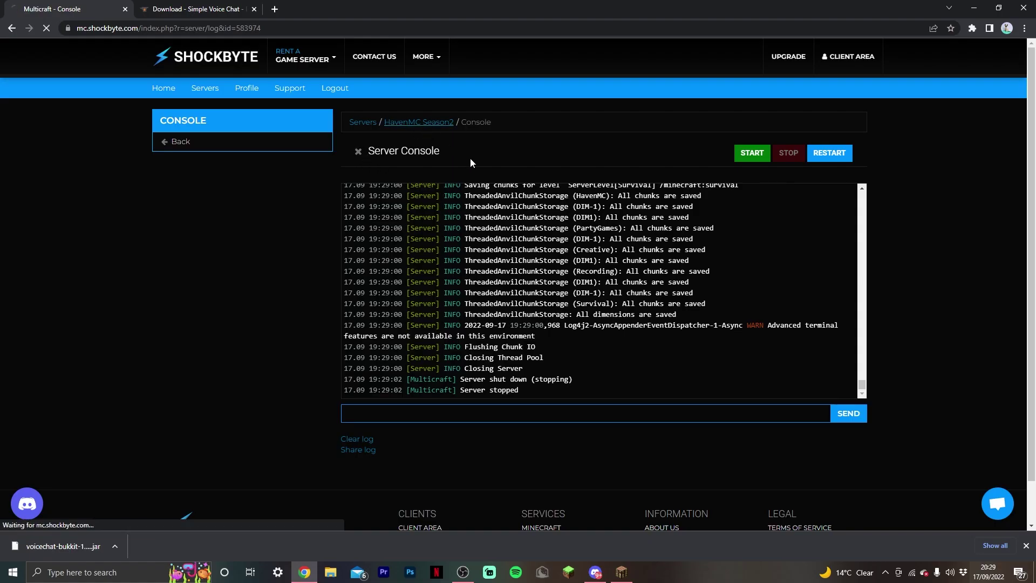
click(183, 200)
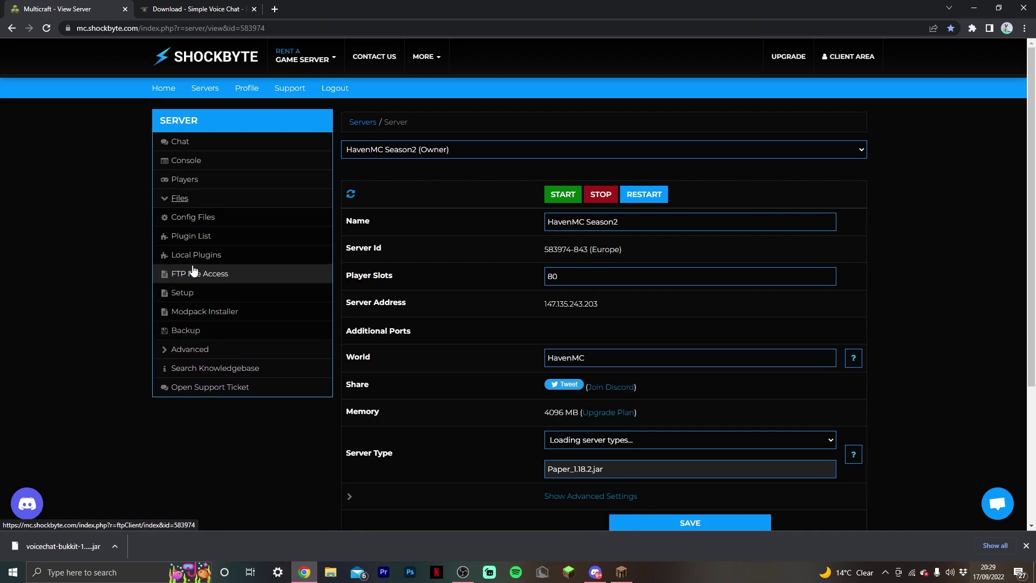
click(225, 271)
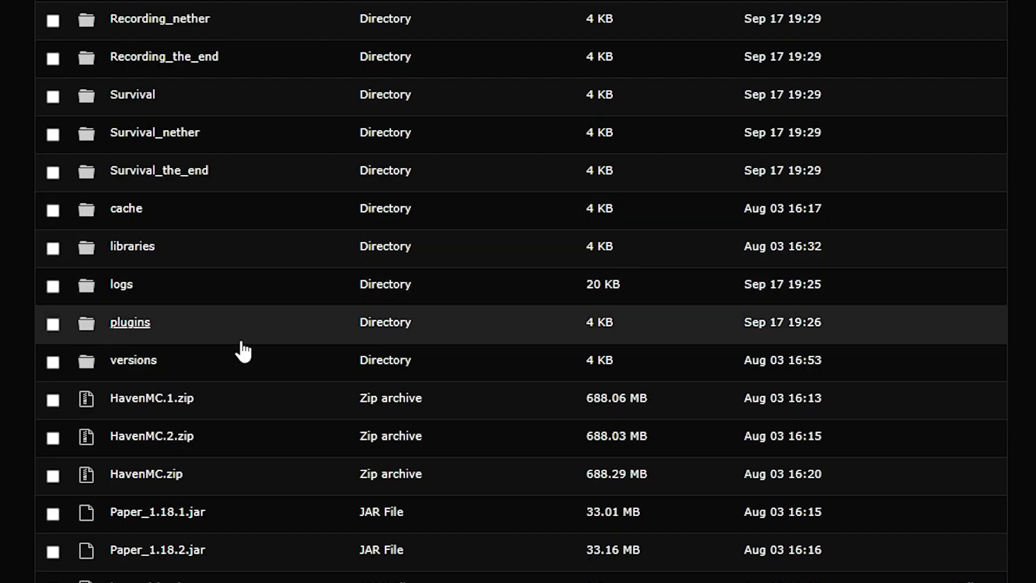
click(122, 324)
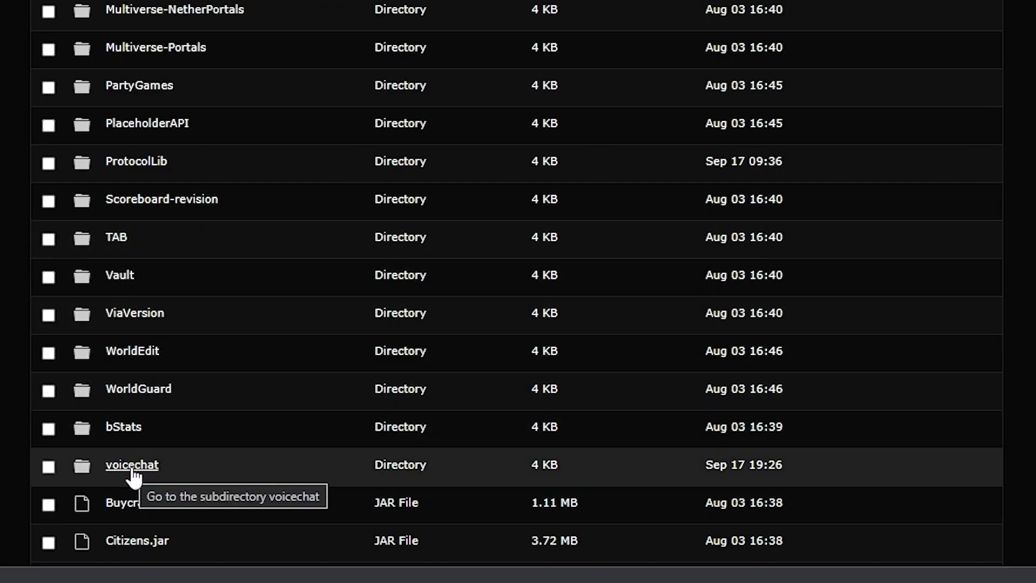
click(132, 474)
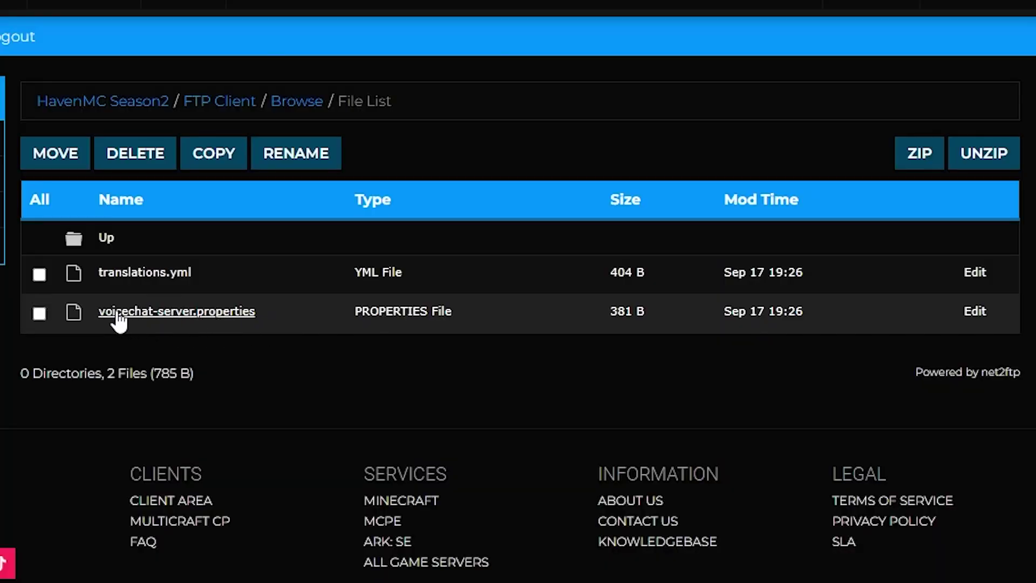
click(975, 311)
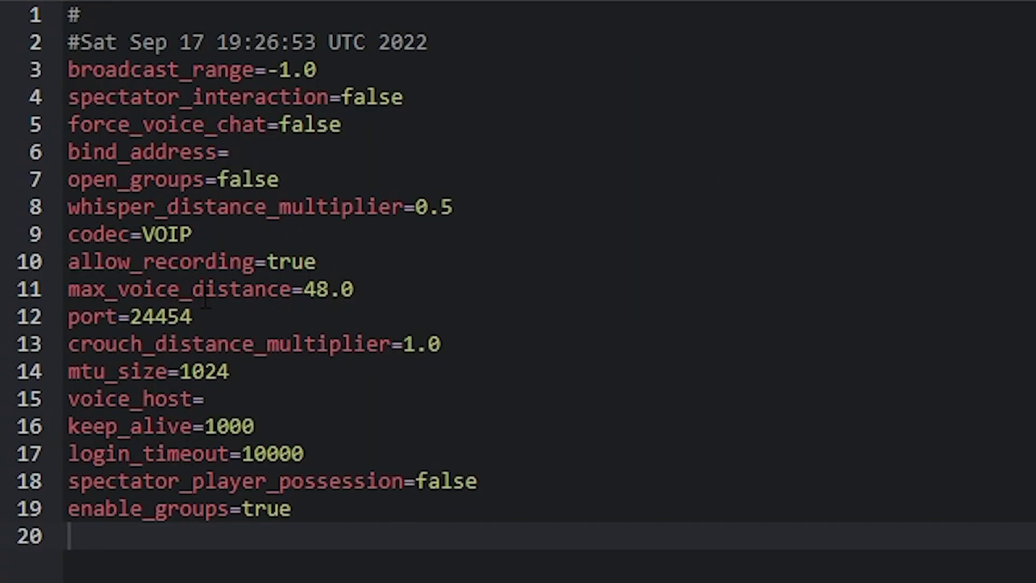
Set the port in voicechat-server.properties to the server port 25565 and save the file.
drag(214, 317, 130, 318)
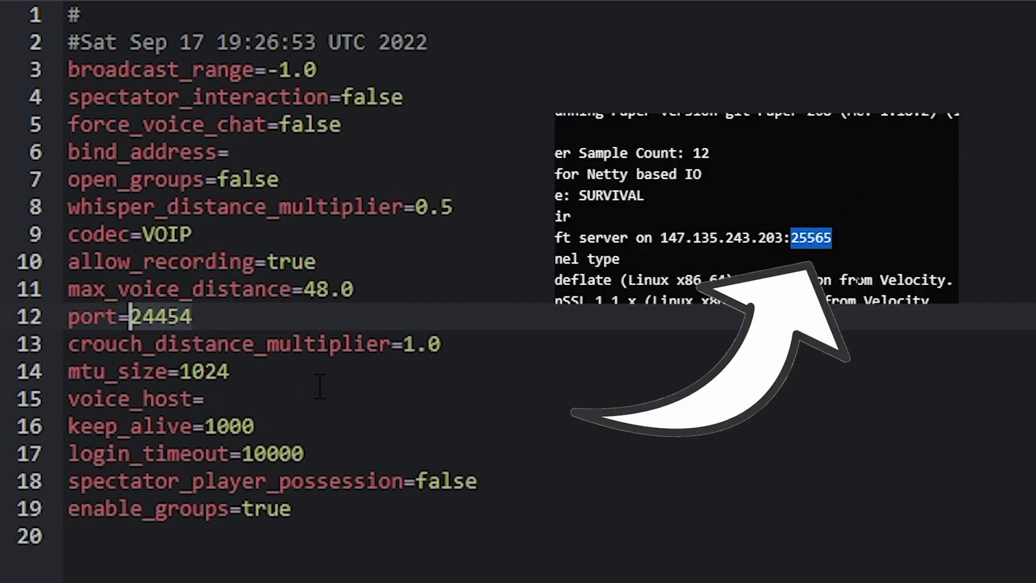
key(shift+End)
text(25565)
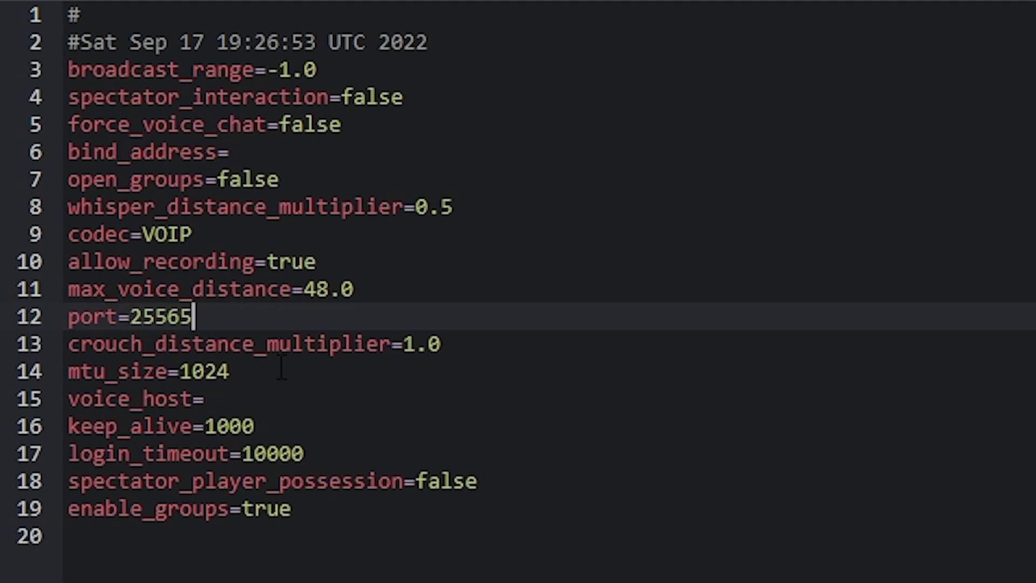
key(ctrl+z)
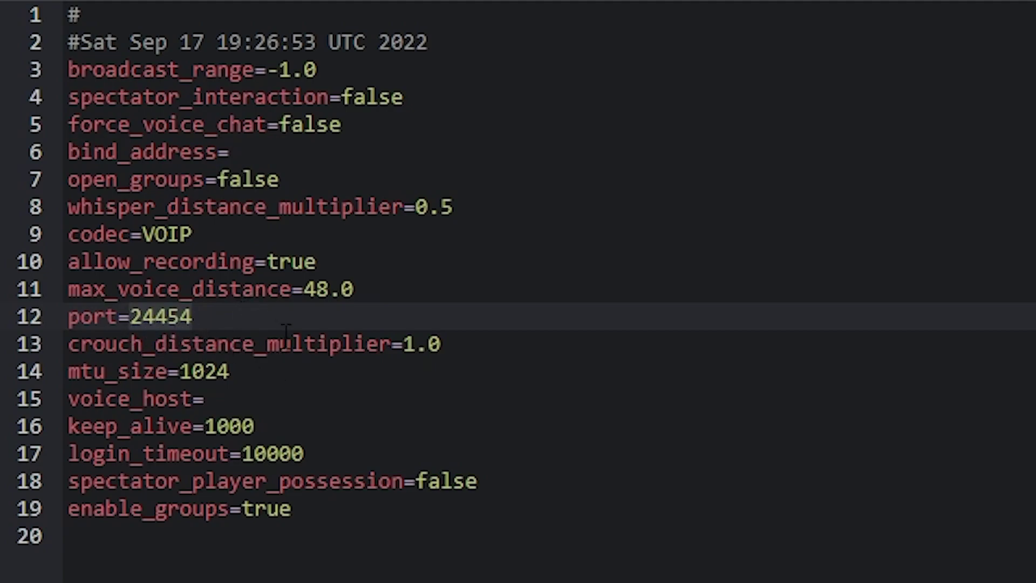
text(25565)
click(420, 343)
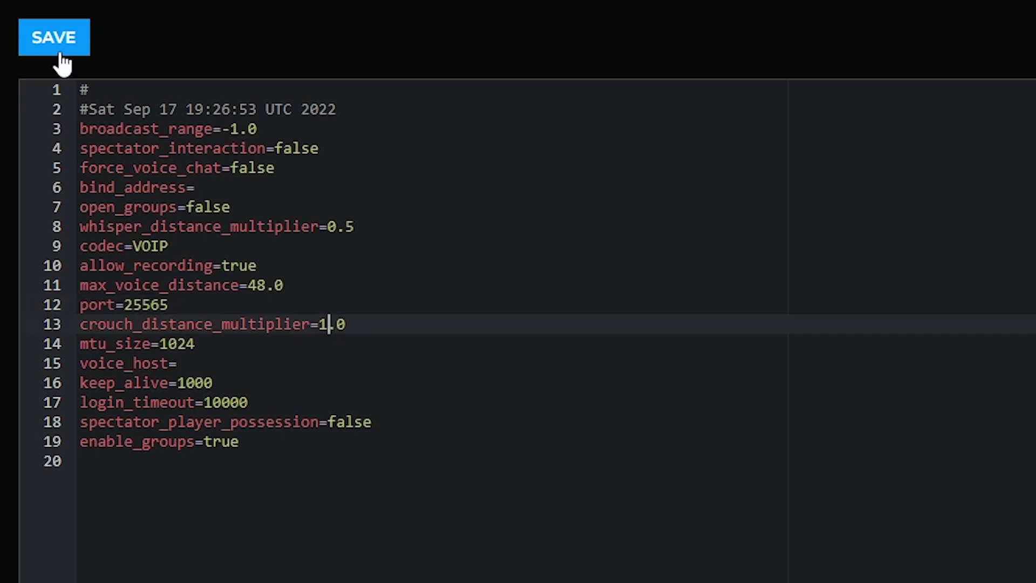
click(63, 50)
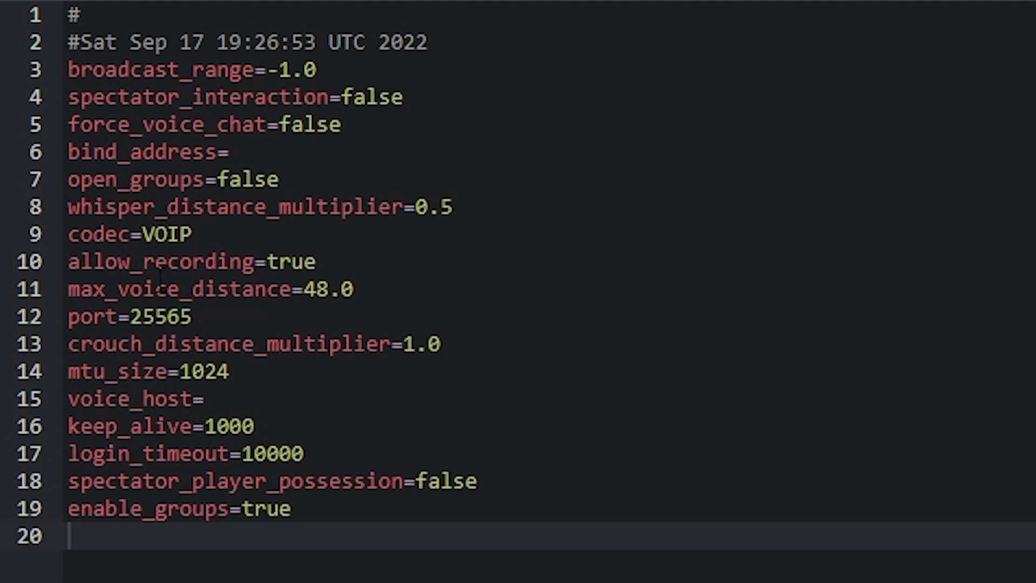
drag(154, 286, 157, 342)
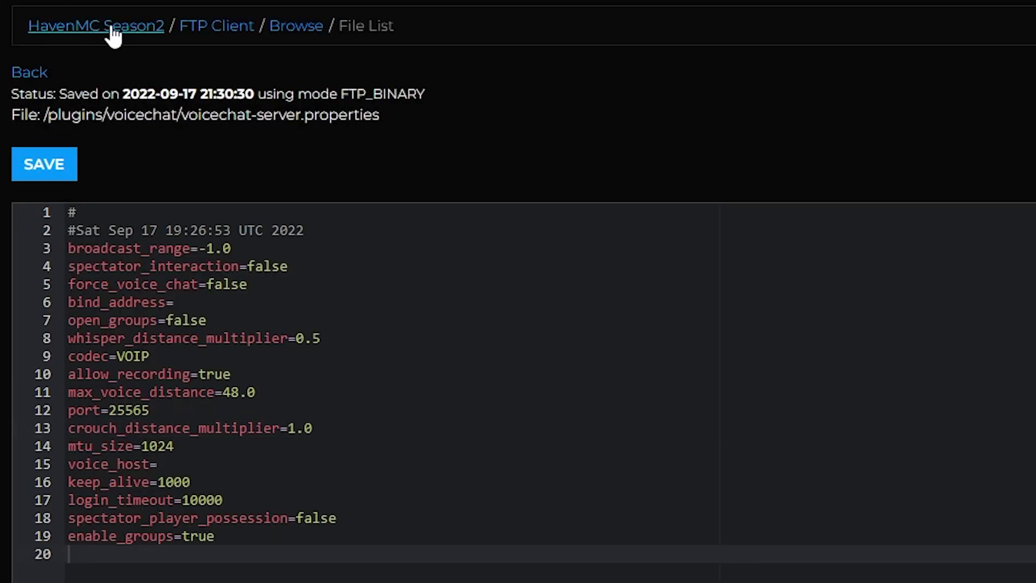
Return to the HavenMC Season2 console, restart the server and check its startup status.
click(108, 33)
click(235, 159)
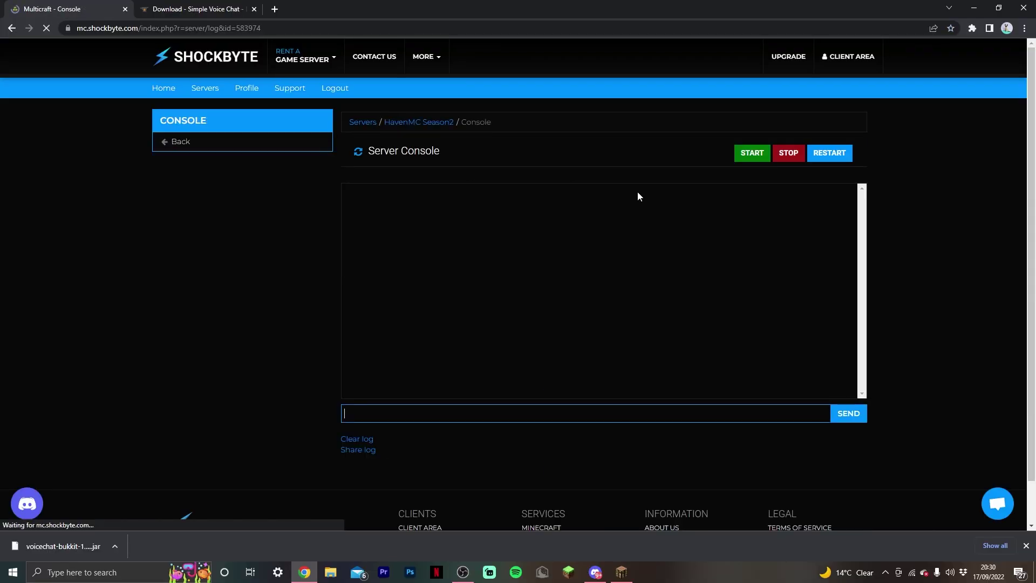
click(826, 157)
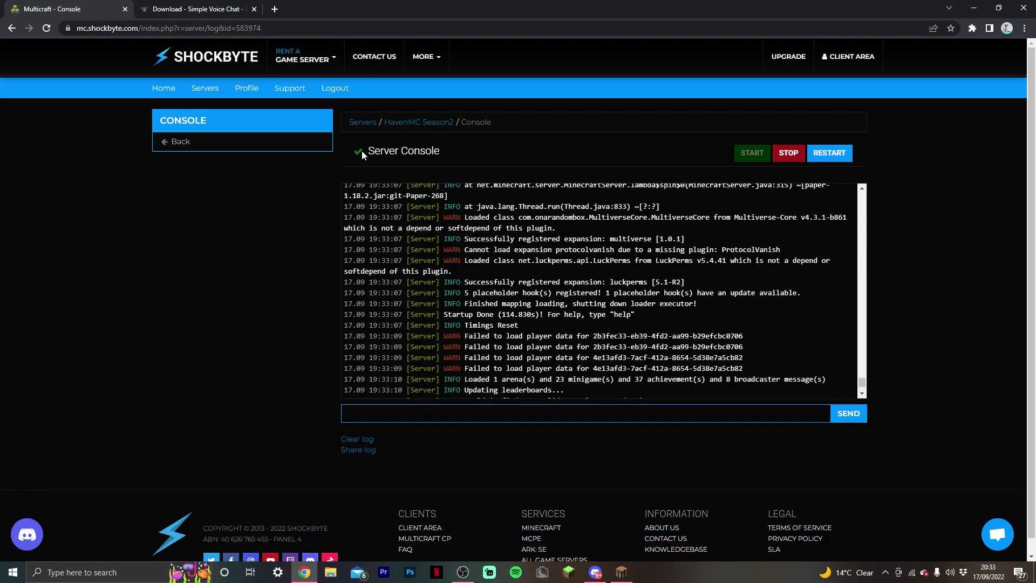
drag(368, 151, 408, 152)
click(422, 158)
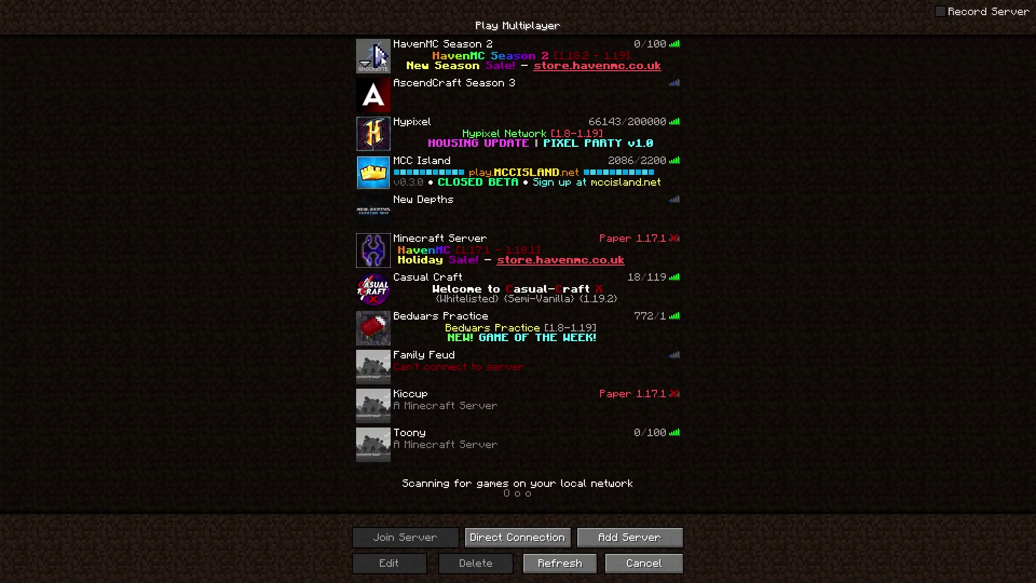
Switch to Minecraft, join HavenMC Season 2 from the multiplayer list and open the chat to point out the voice chat microphone icon.
double_click(578, 160)
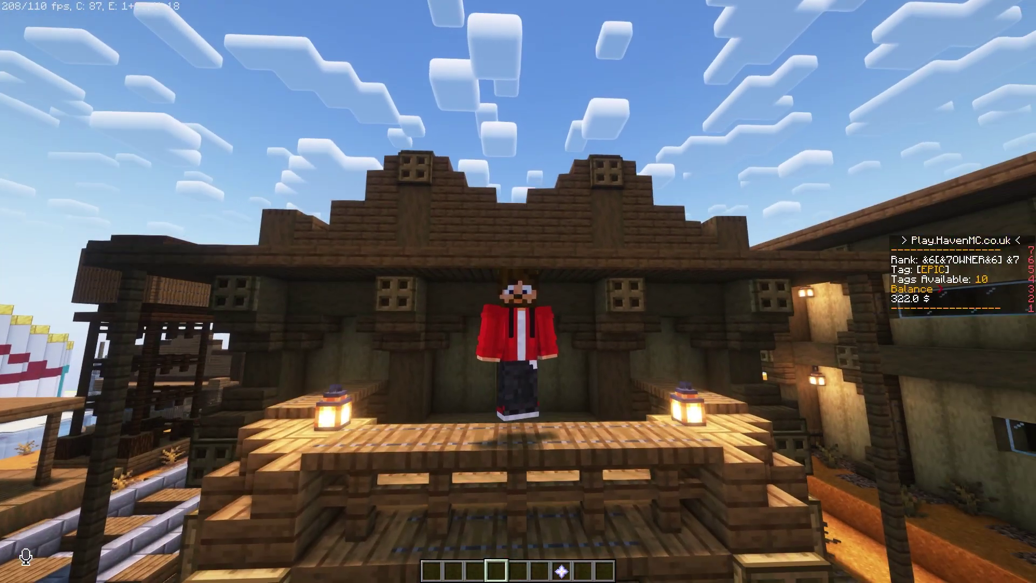
key(t)
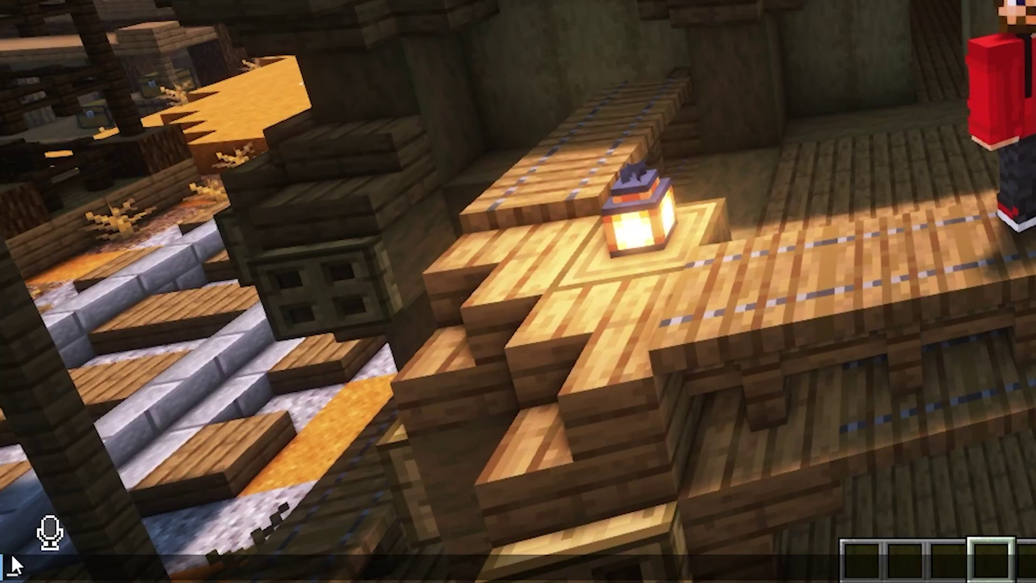